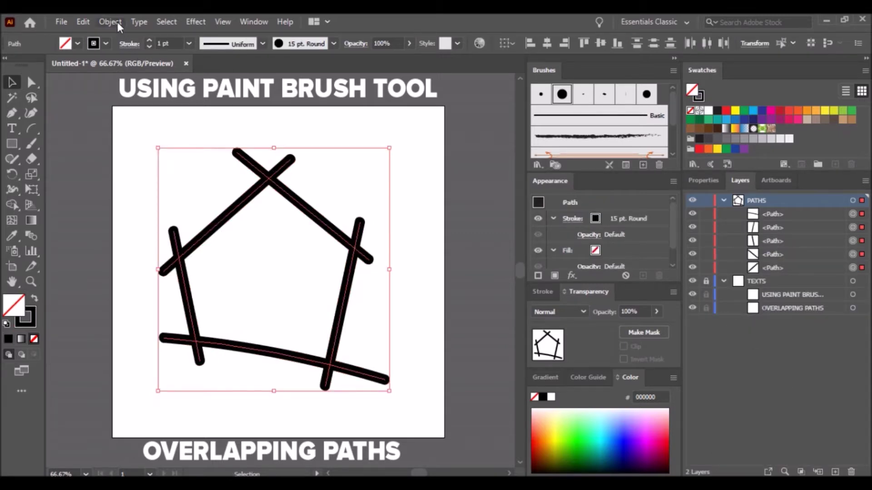
# Expand the brush strokes and Pathfinder-Unite them, then reselect the five restored 15 pt strokes
pyautogui.click(171, 182)
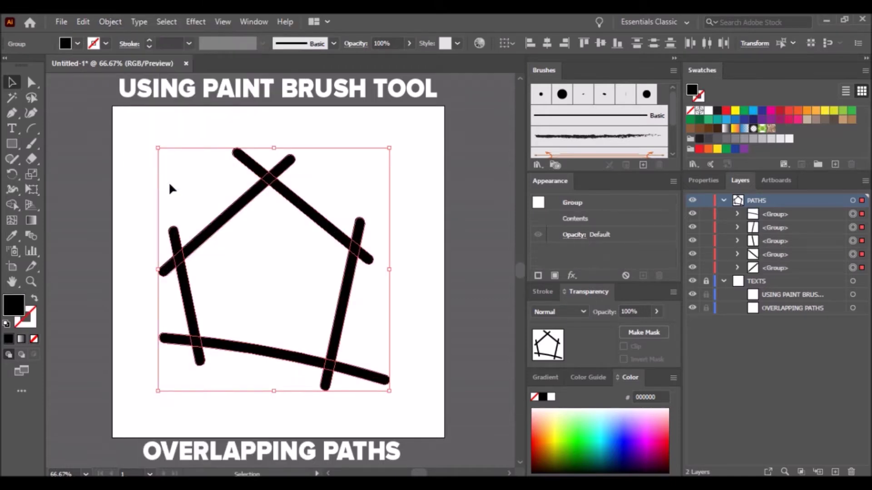
pyautogui.click(249, 21)
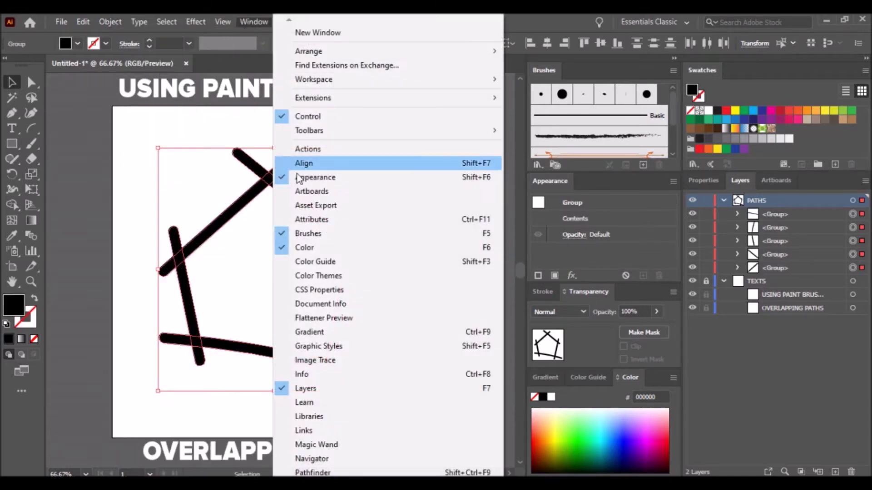
pyautogui.click(394, 472)
pyautogui.click(410, 165)
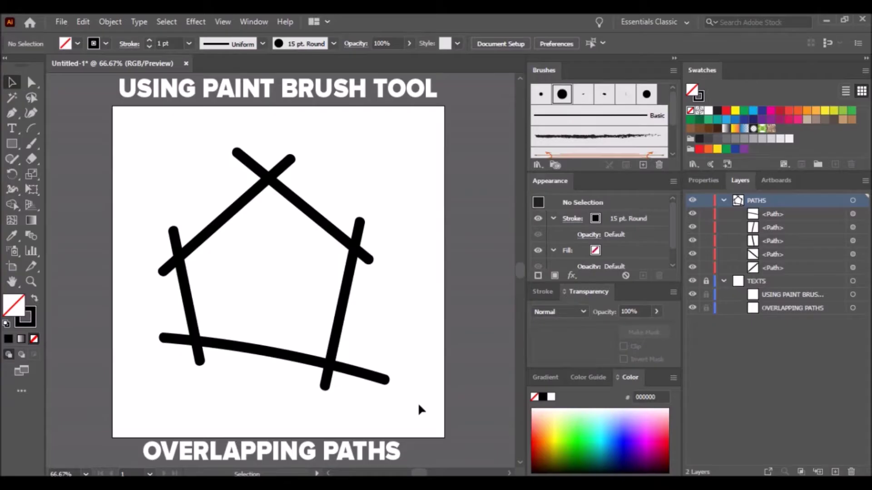
pyautogui.moveTo(418, 404); pyautogui.dragTo(144, 138)
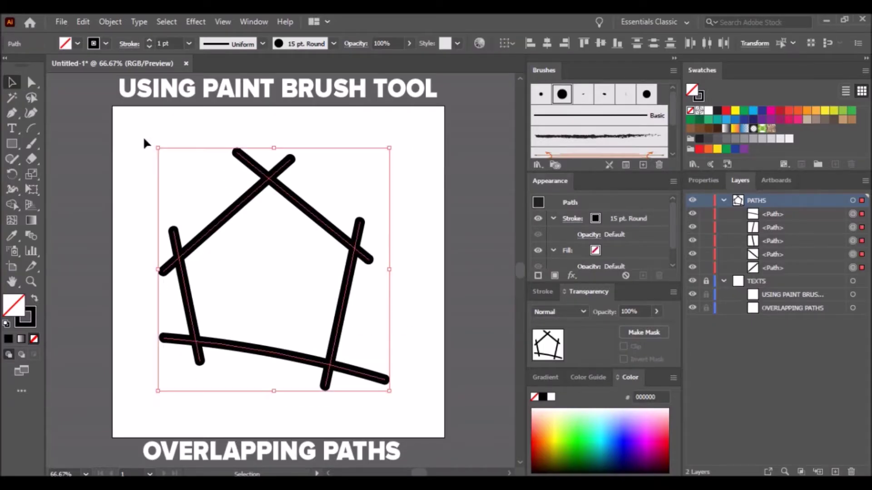
pyautogui.click(110, 22)
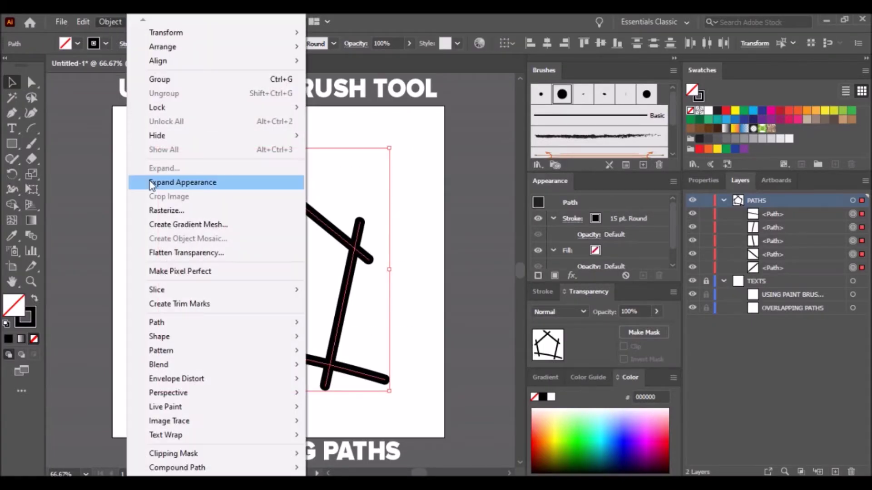
# Expand the strokes and merge the pieces along the pentagon edges with Shape Builder, undoing the interior fill
pyautogui.click(151, 183)
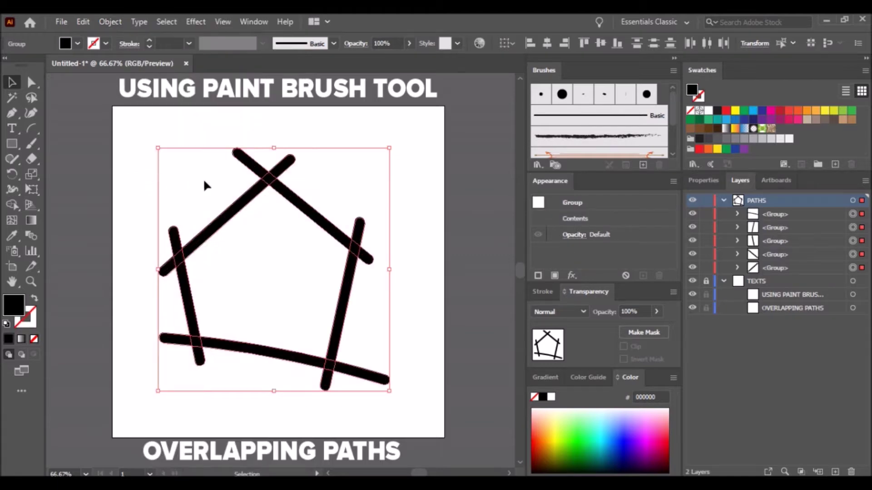
pyautogui.click(14, 204)
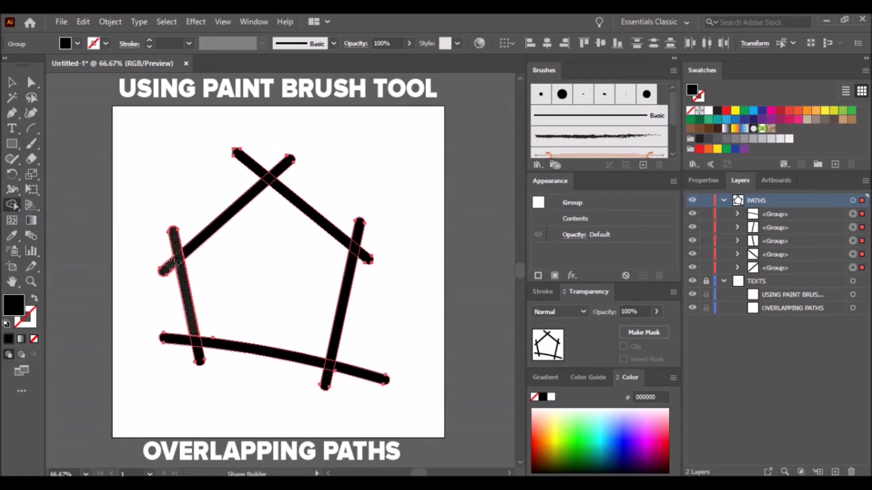
pyautogui.moveTo(254, 198)
pyautogui.mouseDown()
pyautogui.moveTo(264, 174)
pyautogui.moveTo(255, 166)
pyautogui.moveTo(276, 182)
pyautogui.moveTo(271, 165)
pyautogui.moveTo(352, 248)
pyautogui.moveTo(359, 231)
pyautogui.moveTo(367, 255)
pyautogui.moveTo(356, 250)
pyautogui.moveTo(329, 363)
pyautogui.moveTo(340, 368)
pyautogui.moveTo(180, 339)
pyautogui.moveTo(194, 339)
pyautogui.moveTo(198, 355)
pyautogui.moveTo(194, 331)
pyautogui.mouseUp()
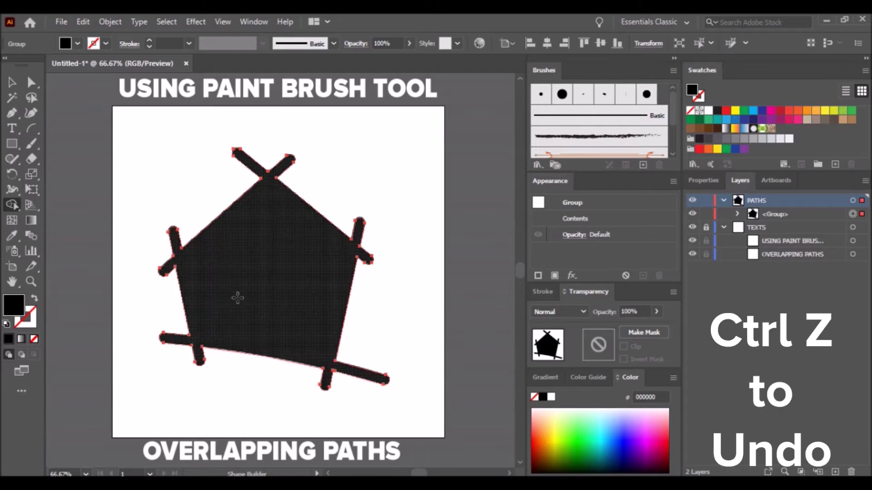
pyautogui.hotkey('ctrl', 'z')
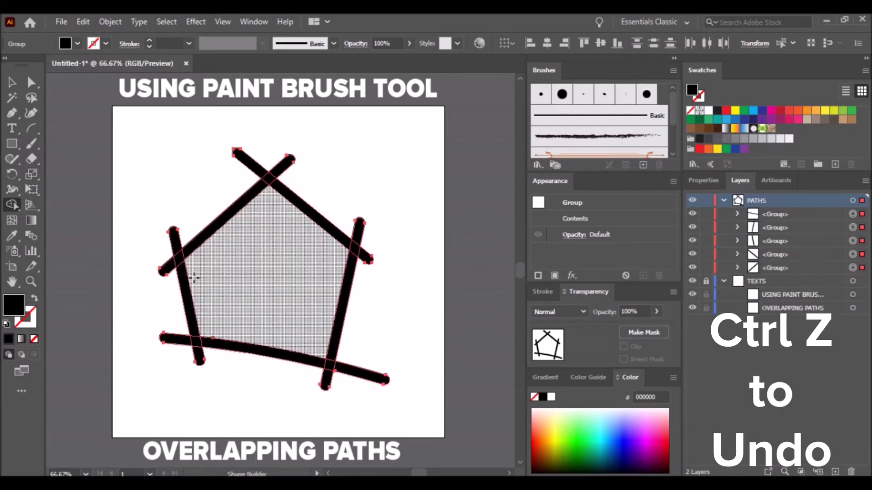
pyautogui.moveTo(167, 264)
pyautogui.mouseDown()
pyautogui.moveTo(271, 180)
pyautogui.moveTo(357, 253)
pyautogui.moveTo(330, 363)
pyautogui.moveTo(195, 341)
pyautogui.moveTo(173, 254)
pyautogui.mouseUp()
# Make the merged stroke group a compound path (Ctrl+8), then select the five original strokes
pyautogui.click(12, 82)
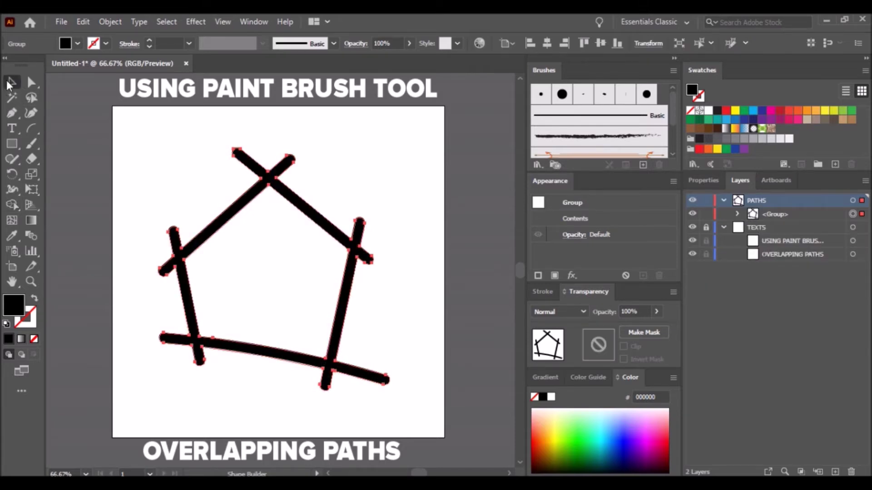
pyautogui.click(423, 314)
pyautogui.click(346, 293)
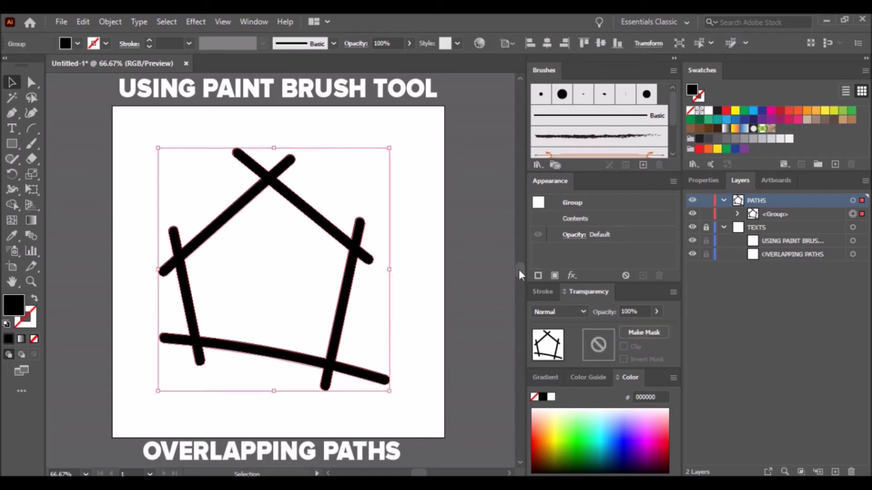
pyautogui.click(738, 214)
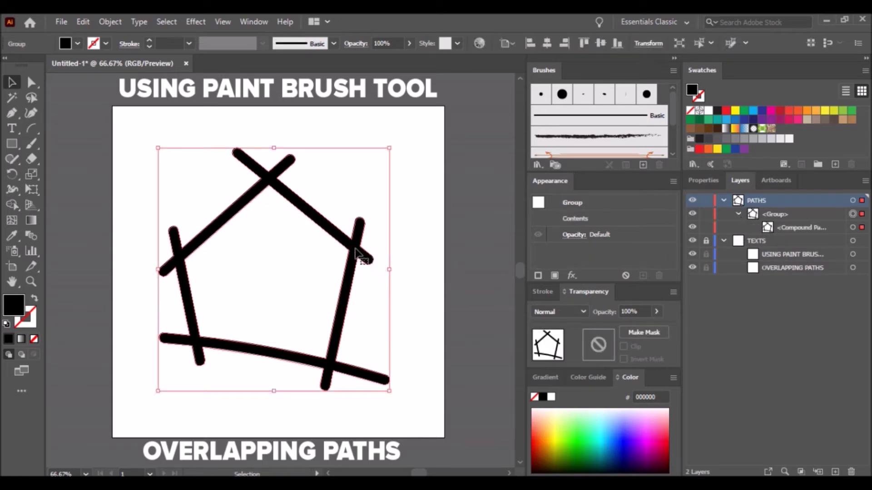
pyautogui.hotkey('ctrl', '8')
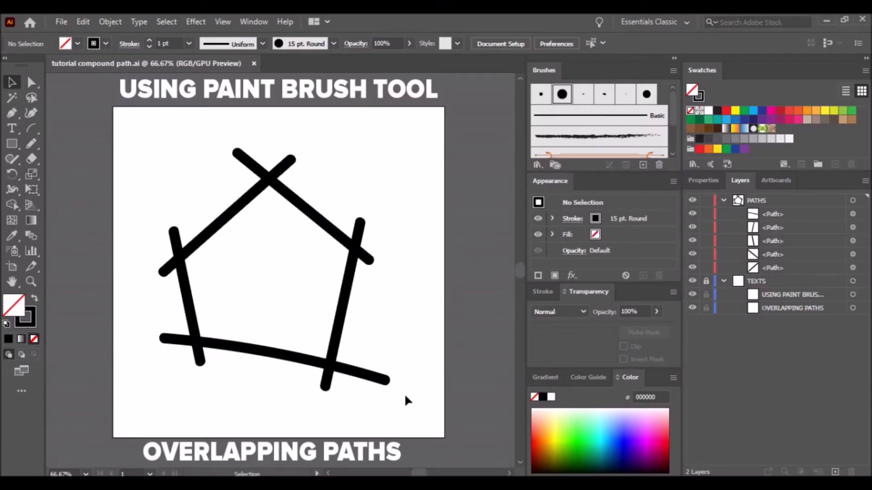
pyautogui.moveTo(406, 395); pyautogui.dragTo(138, 140)
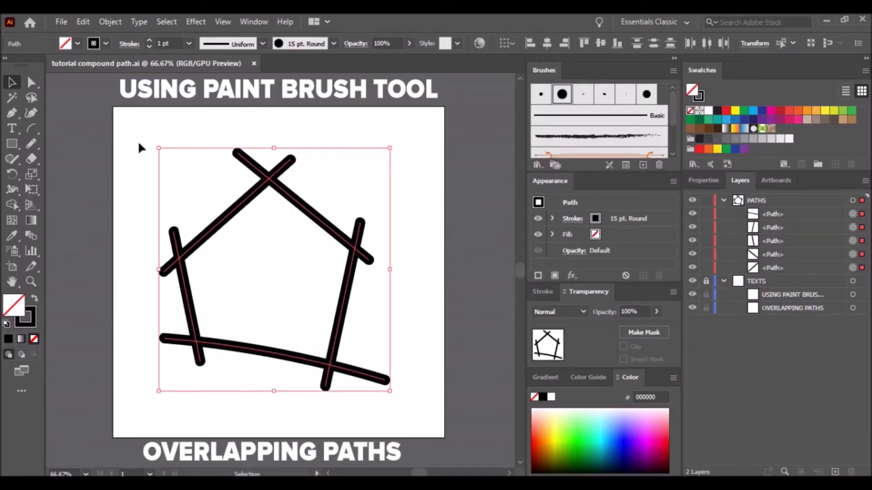
# Group the five pentagon strokes and paste an identical copy of the group in front
pyautogui.hotkey('ctrl', 'g')
pyautogui.press('a')
pyautogui.hotkey('ctrl', 'c')
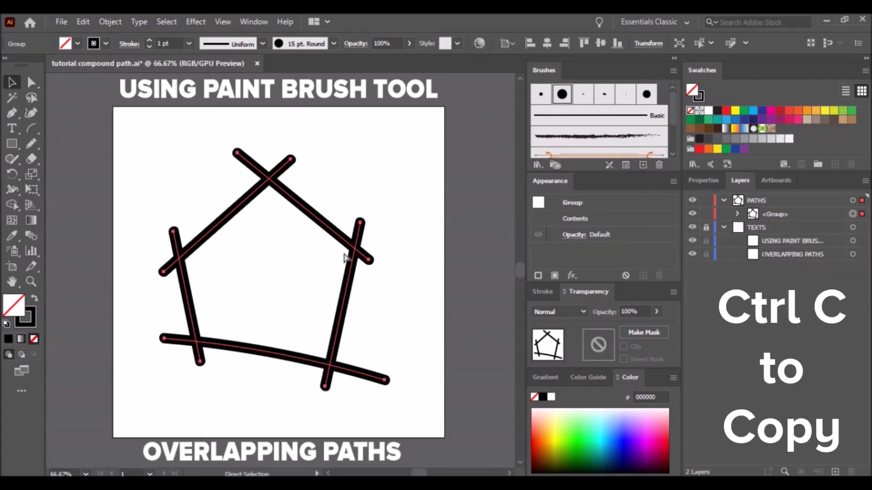
pyautogui.hotkey('ctrl', 'f')
pyautogui.press('v')
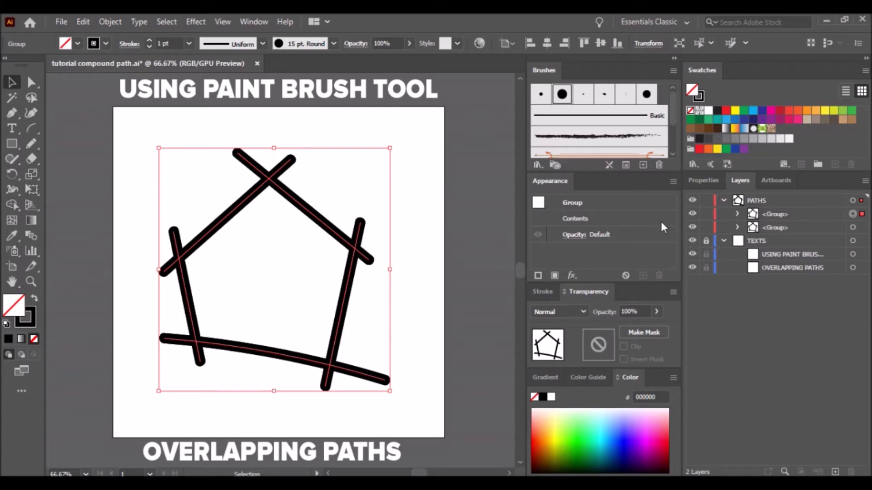
# Lock the lower stroke group and build an inner pentagon shape from the top copy
pyautogui.click(705, 228)
pyautogui.click(16, 206)
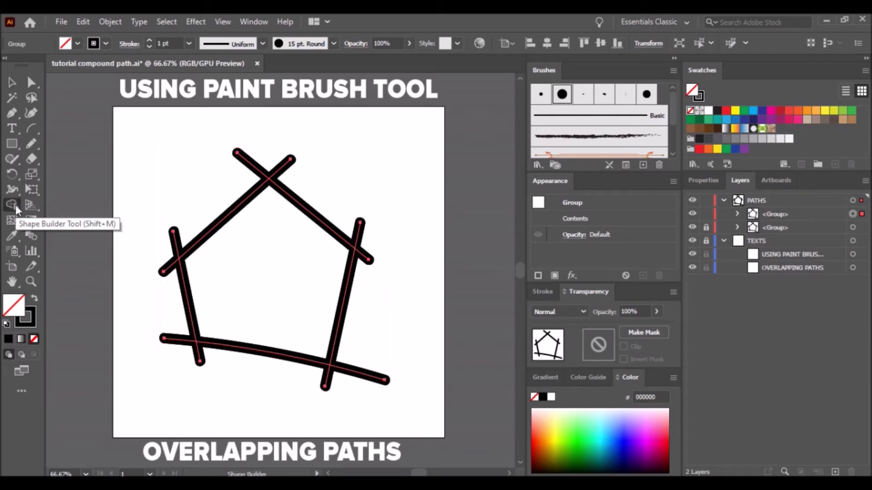
pyautogui.click(270, 258)
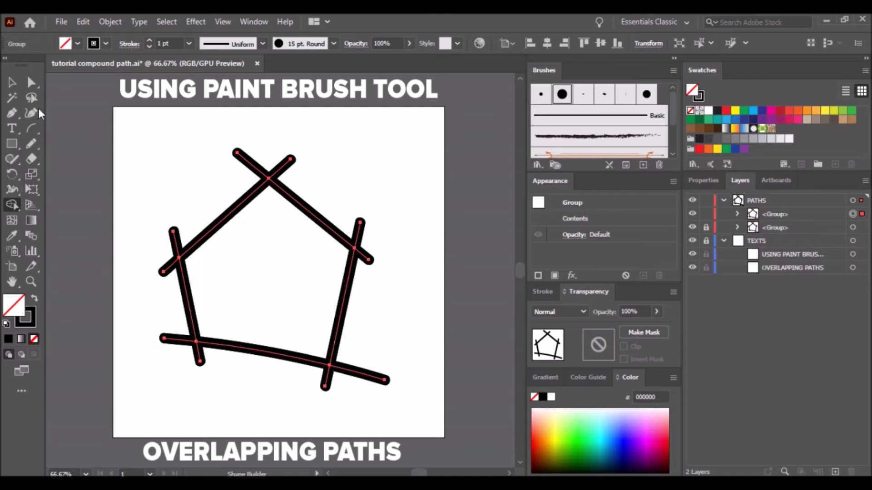
# Hide and lock the pentagon path and the lower group, then delete the leftover corner pieces
pyautogui.click(12, 82)
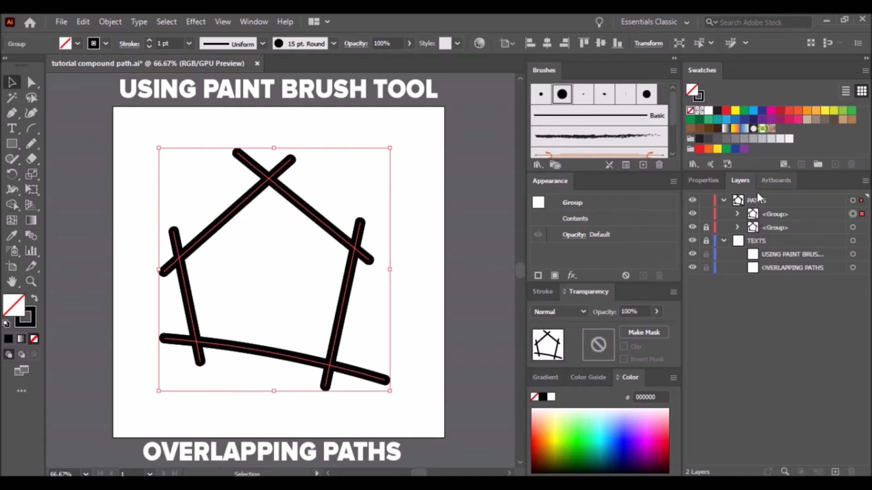
pyautogui.click(737, 214)
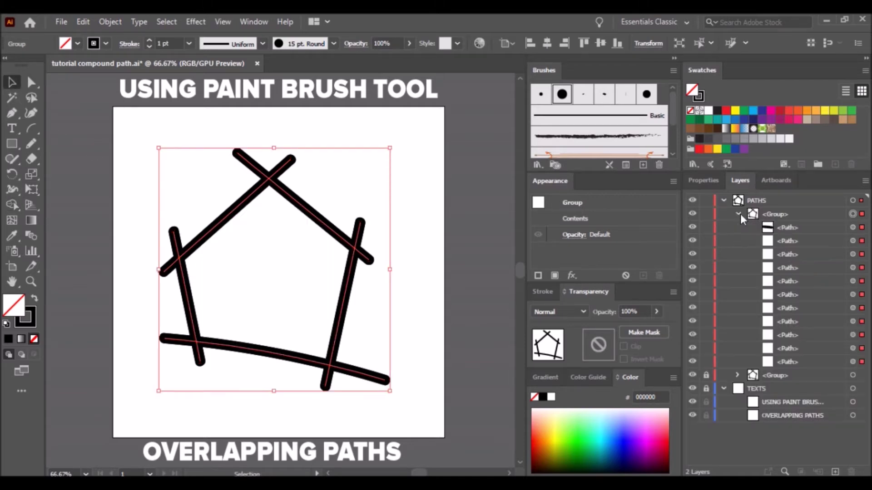
pyautogui.click(692, 375)
pyautogui.click(705, 335)
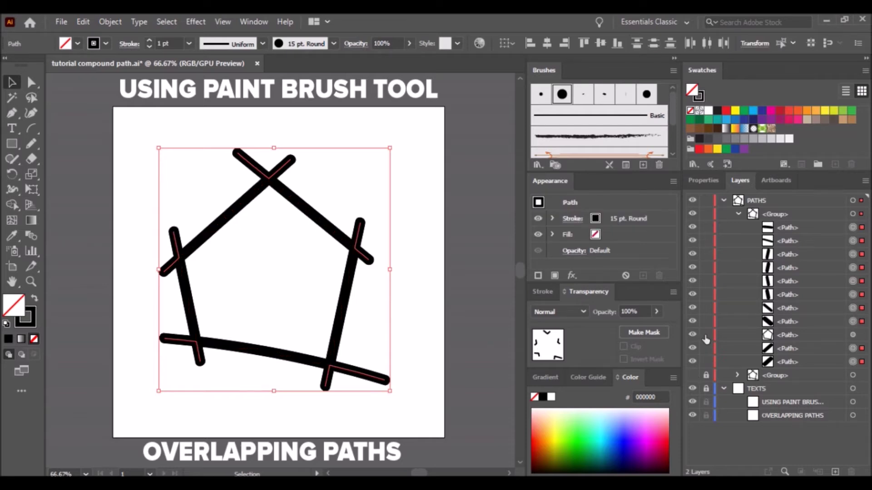
pyautogui.click(706, 336)
pyautogui.click(692, 336)
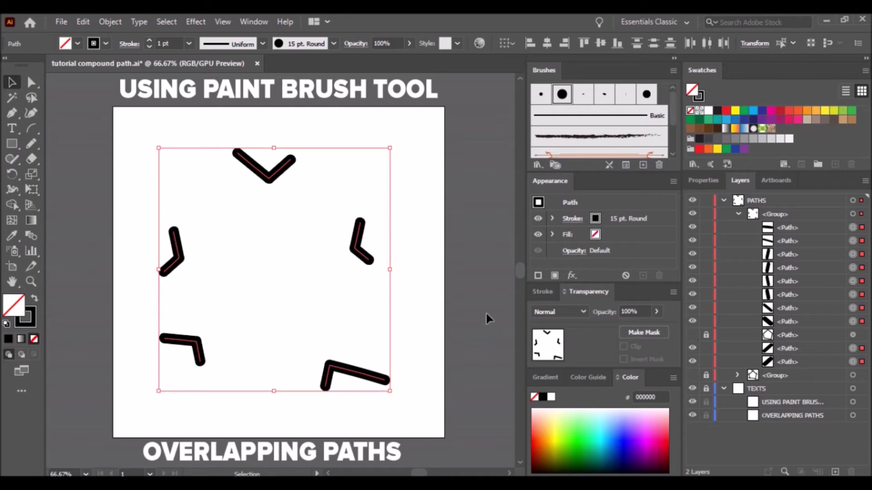
pyautogui.press('Delete')
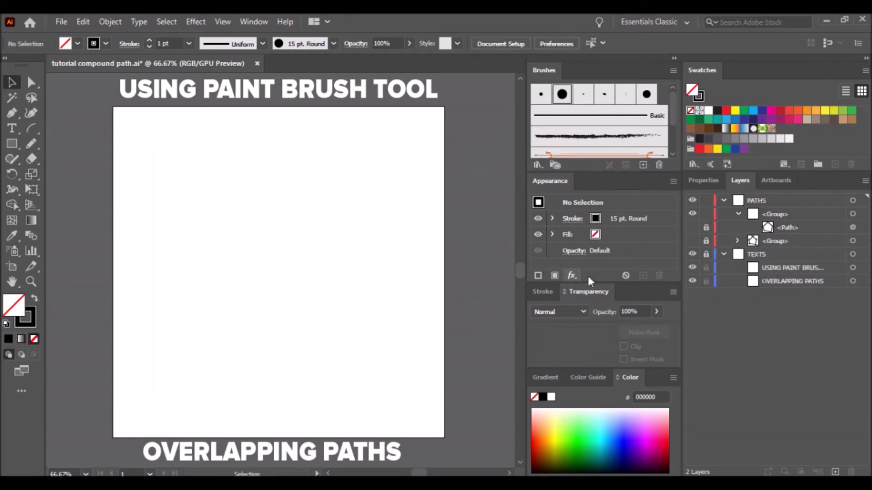
# Show and unlock the pentagon, give it a yellow fill, and make it a compound path
pyautogui.click(692, 228)
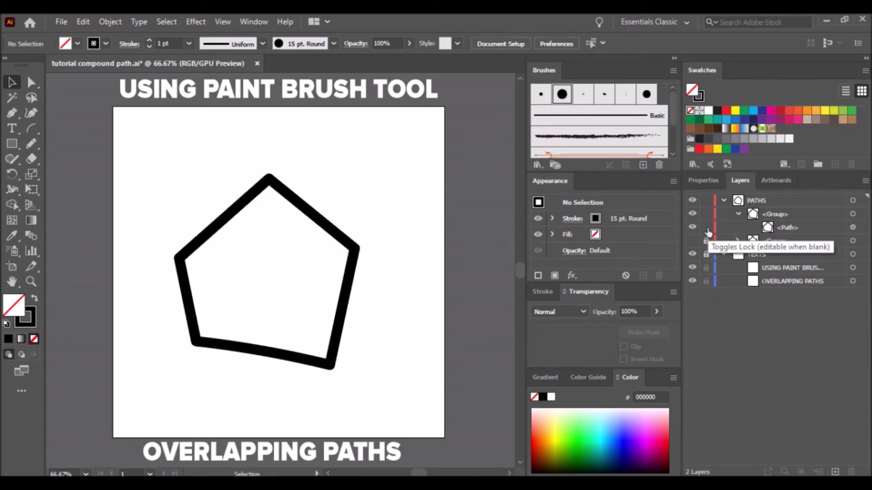
pyautogui.click(707, 241)
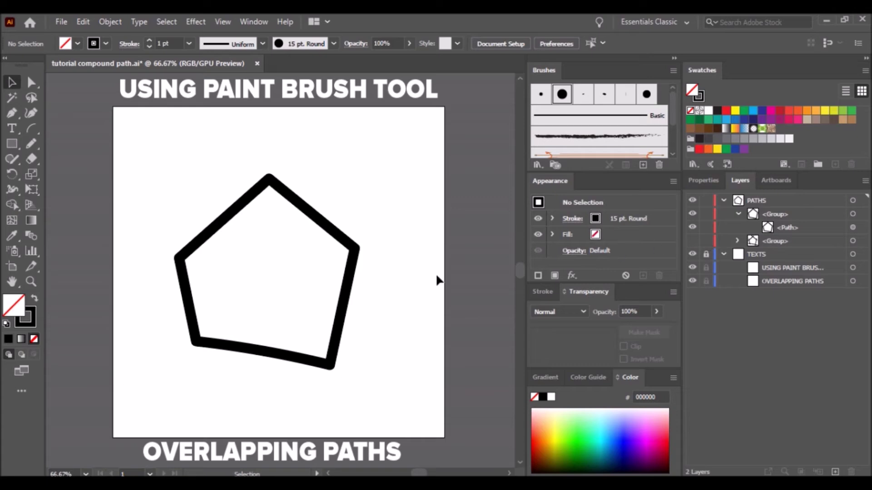
pyautogui.click(358, 250)
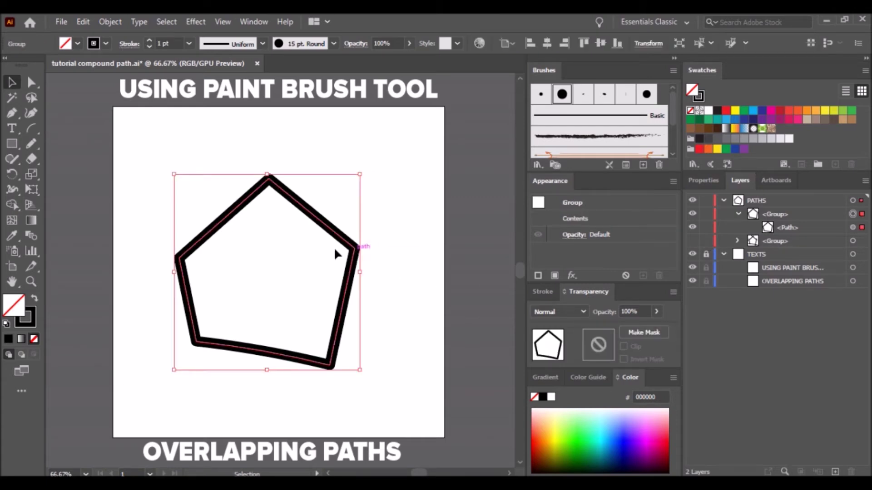
pyautogui.click(35, 301)
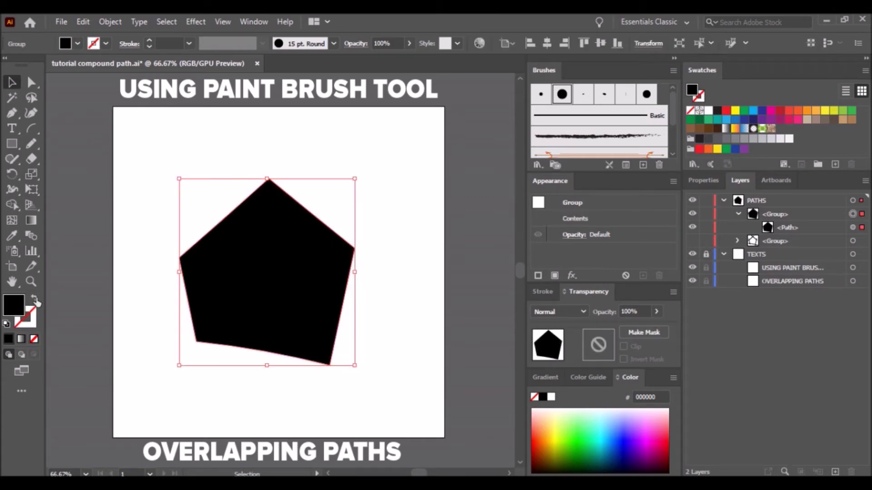
pyautogui.click(733, 114)
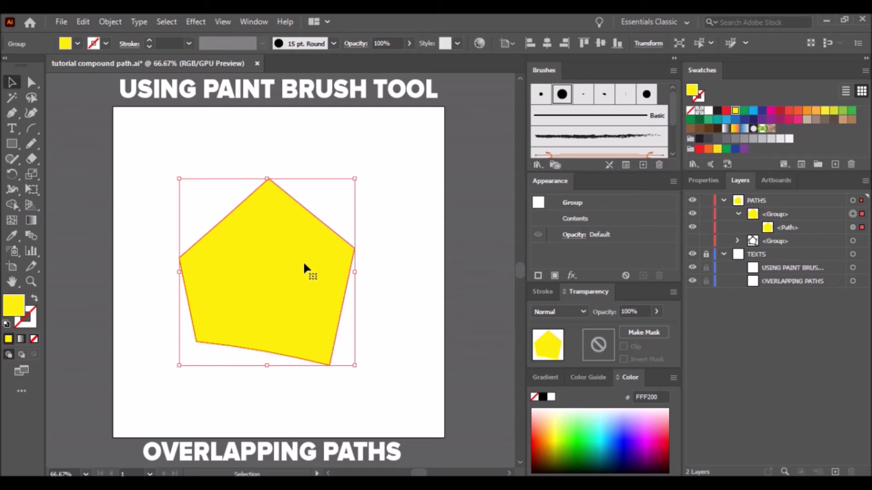
pyautogui.hotkey('ctrl', '8')
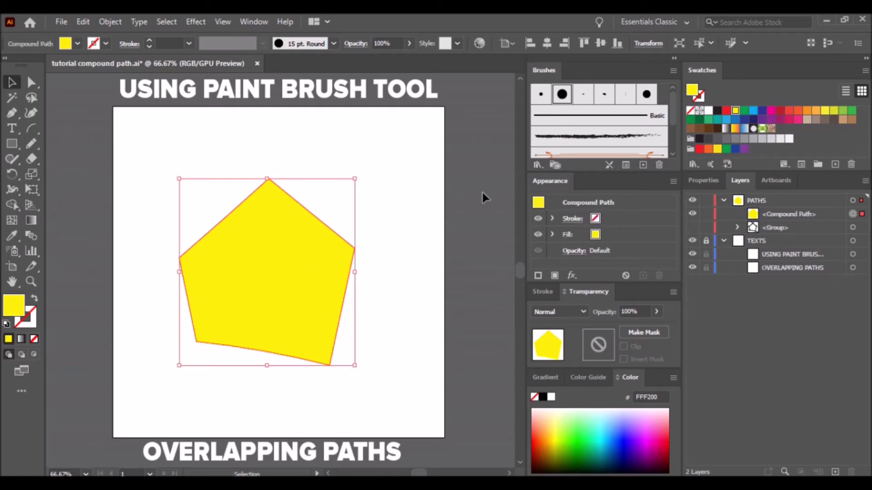
# Show the stroke group, move the yellow pentagon beneath it and lock it, then select the strokes
pyautogui.click(693, 227)
pyautogui.moveTo(812, 216); pyautogui.dragTo(812, 236)
pyautogui.click(706, 241)
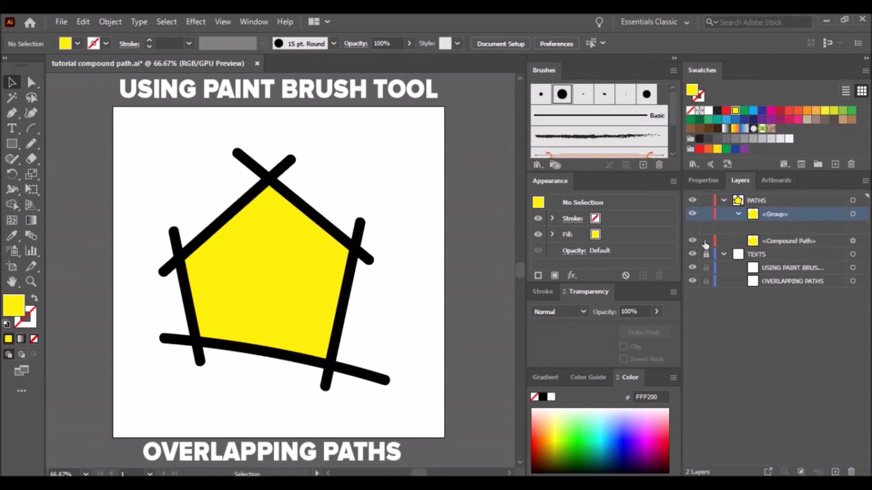
pyautogui.moveTo(385, 391)
pyautogui.mouseDown()
pyautogui.moveTo(204, 224)
pyautogui.moveTo(152, 118)
pyautogui.mouseUp()
# Expand the black brush strokes and unite them into one shape with Pathfinder Unite
pyautogui.click(111, 21)
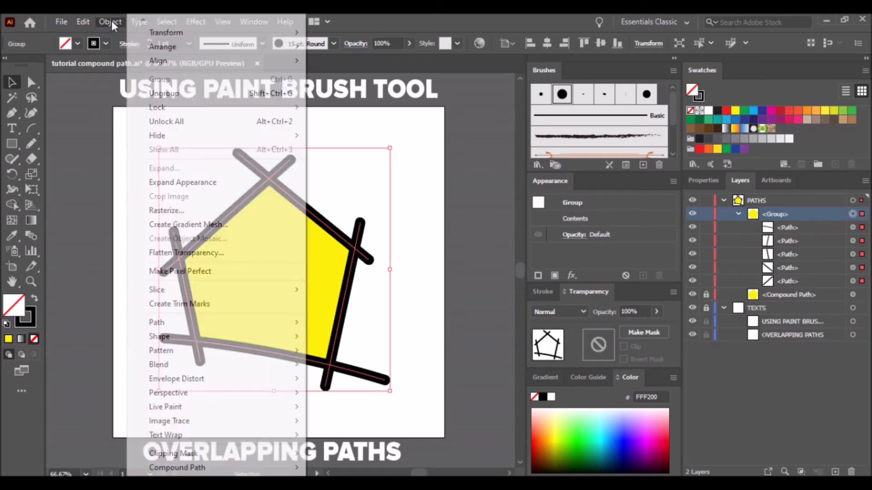
pyautogui.click(160, 187)
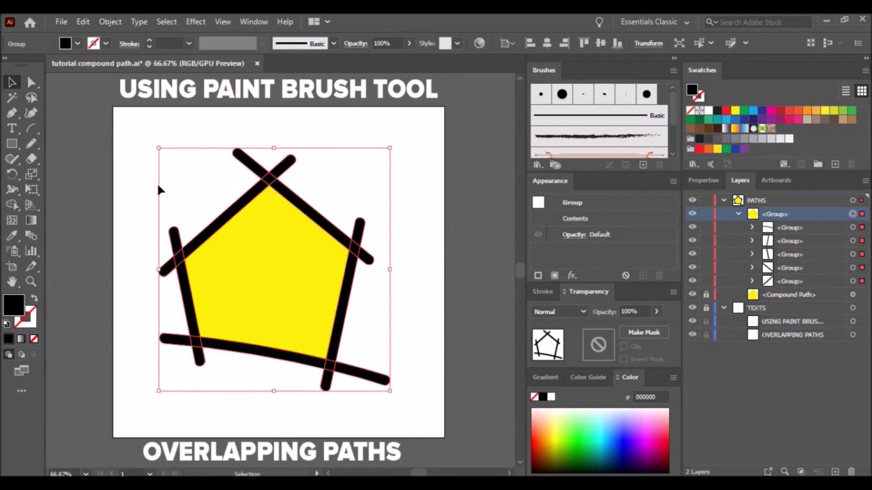
pyautogui.click(254, 21)
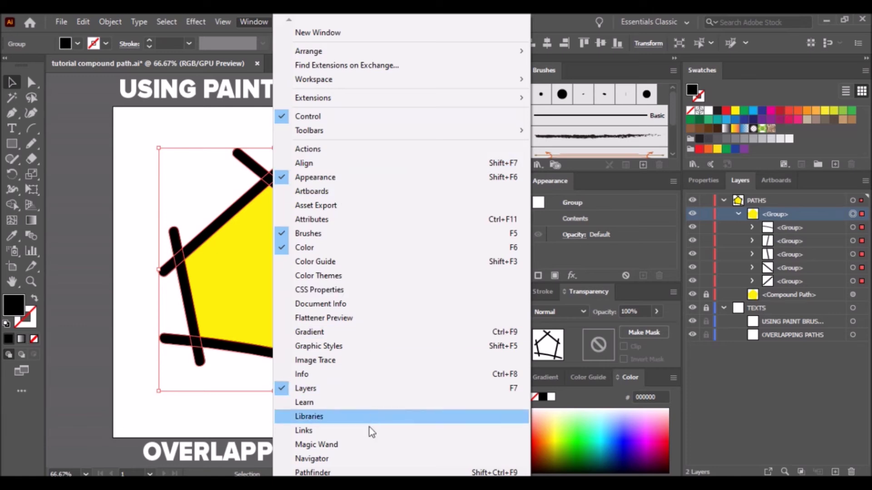
pyautogui.click(370, 474)
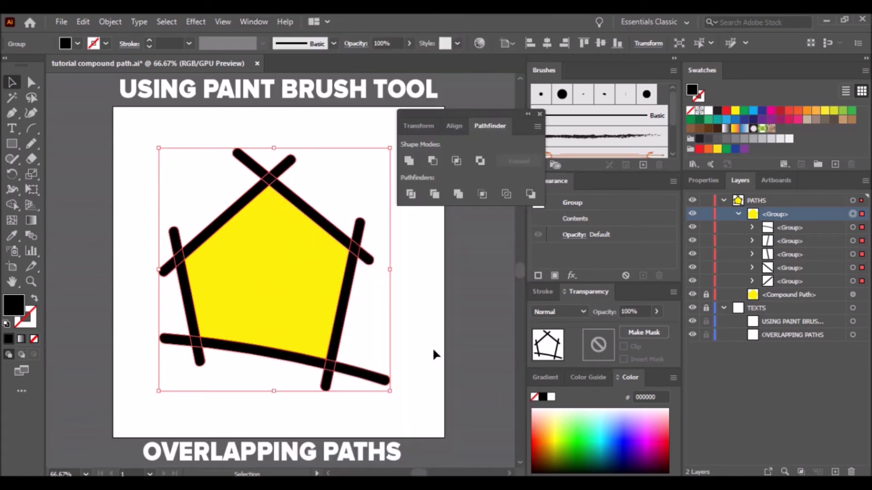
pyautogui.click(409, 162)
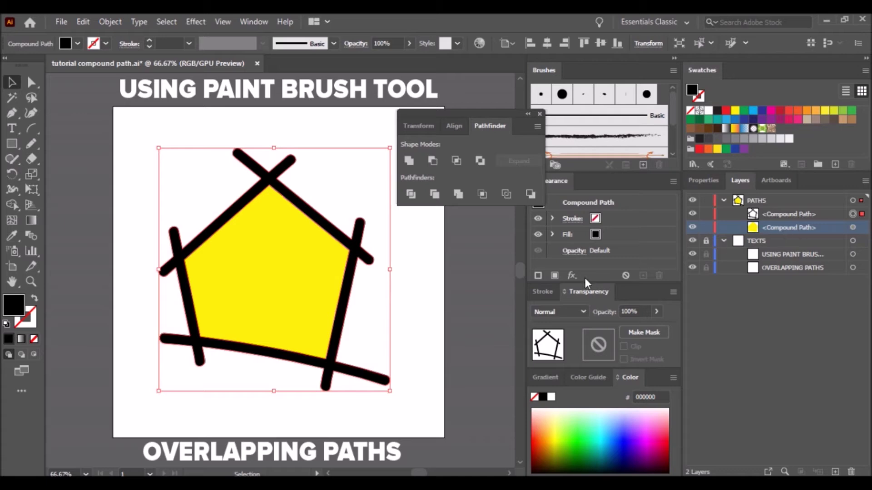
# Toggle the yellow fill and united strokes layers' visibility to check the result
pyautogui.click(424, 275)
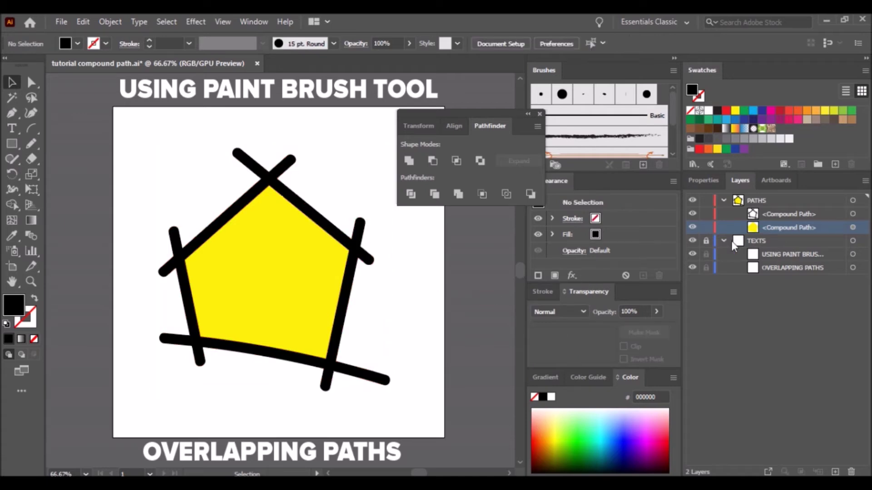
pyautogui.click(692, 227)
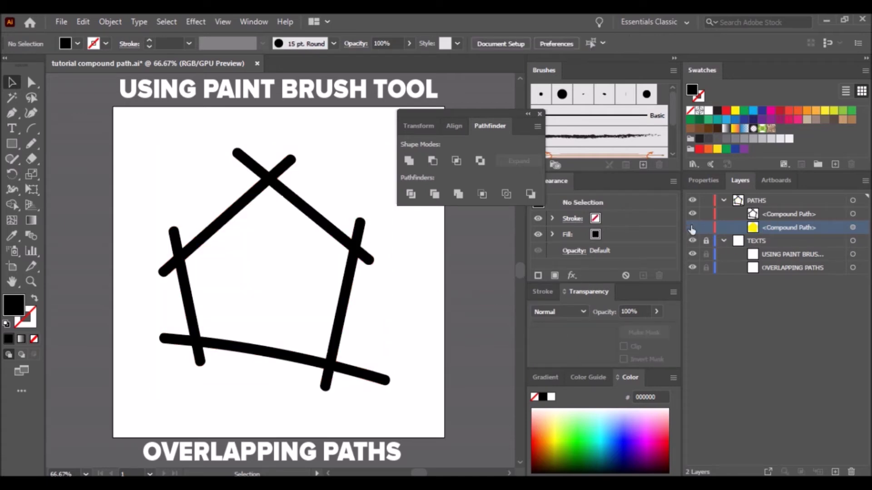
pyautogui.click(692, 228)
pyautogui.click(693, 214)
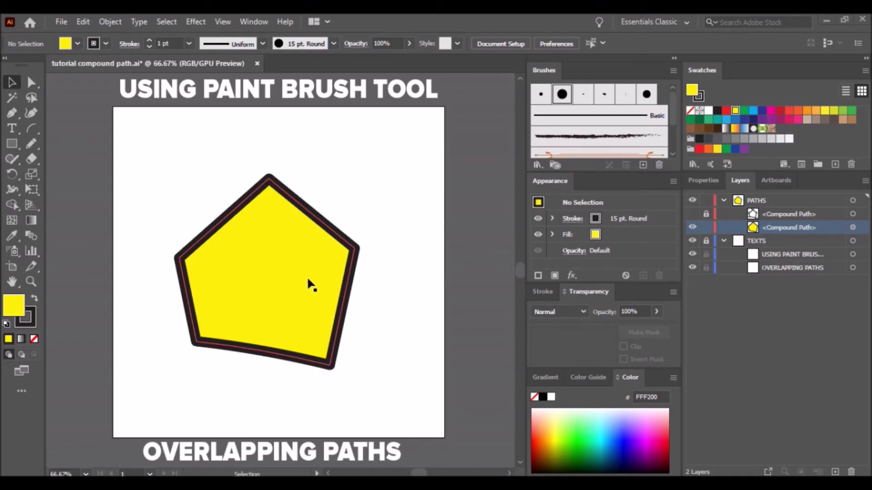
# Try expanding the yellow pentagon's appearance and making it a compound path, then revert both
pyautogui.click(255, 250)
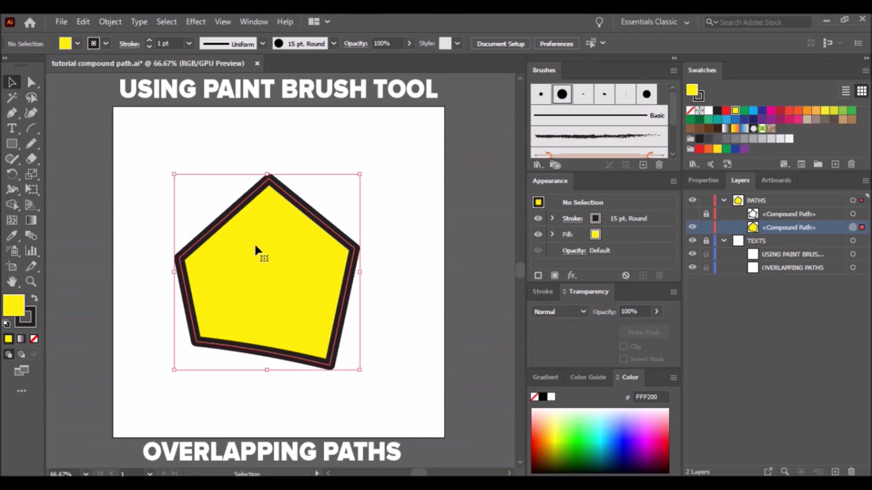
pyautogui.click(103, 20)
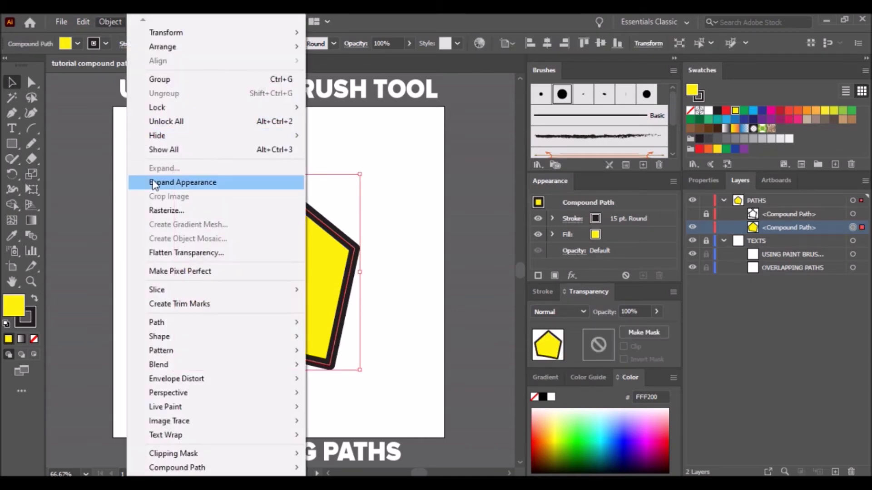
pyautogui.click(150, 176)
pyautogui.click(108, 25)
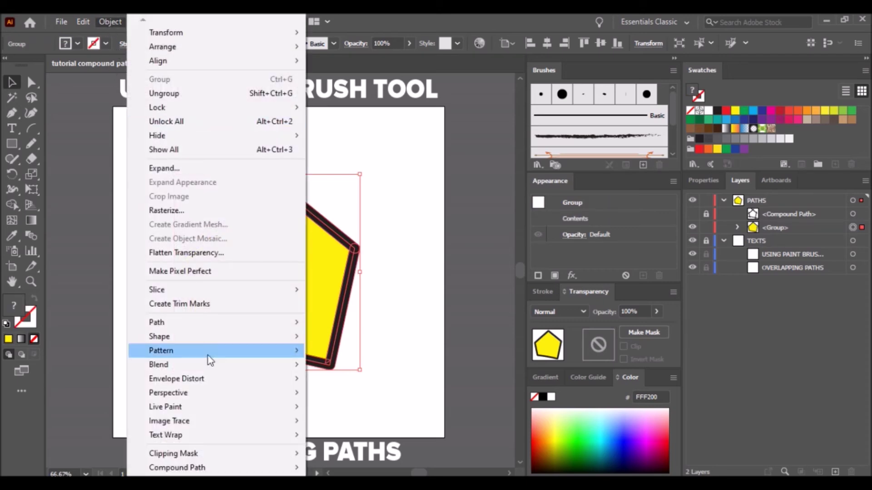
pyautogui.moveTo(236, 468)
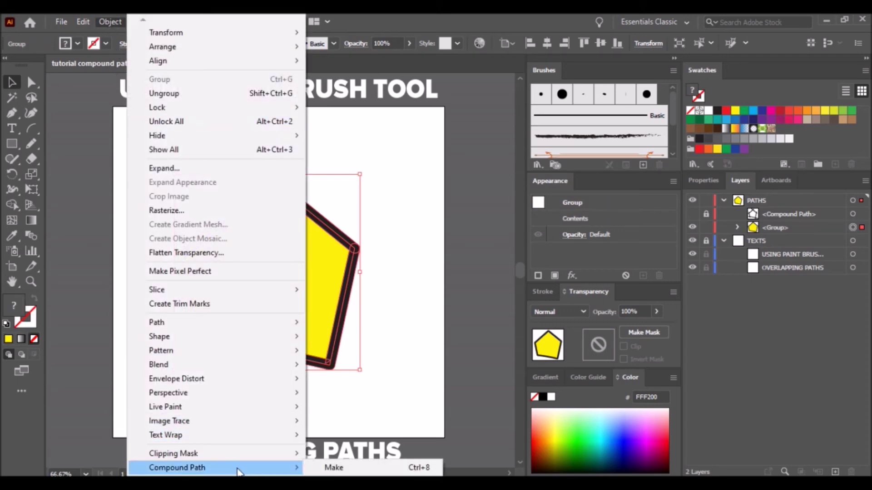
pyautogui.click(334, 468)
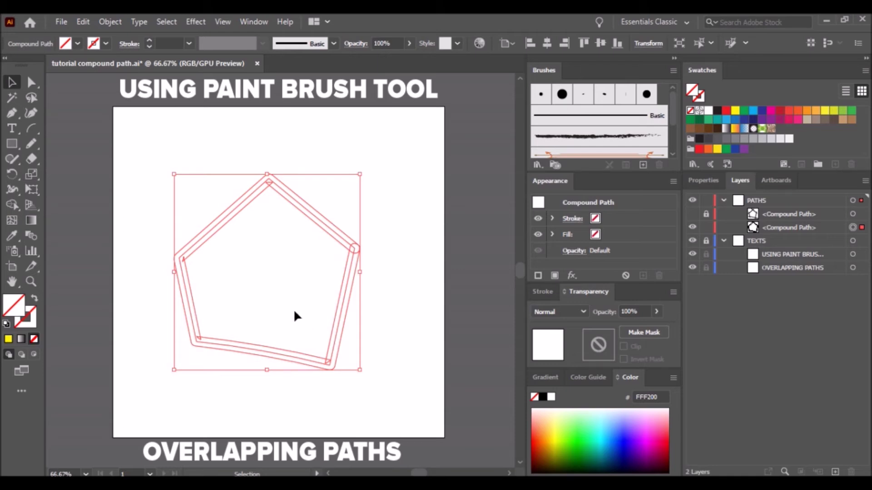
pyautogui.hotkey('ctrl', 'z')
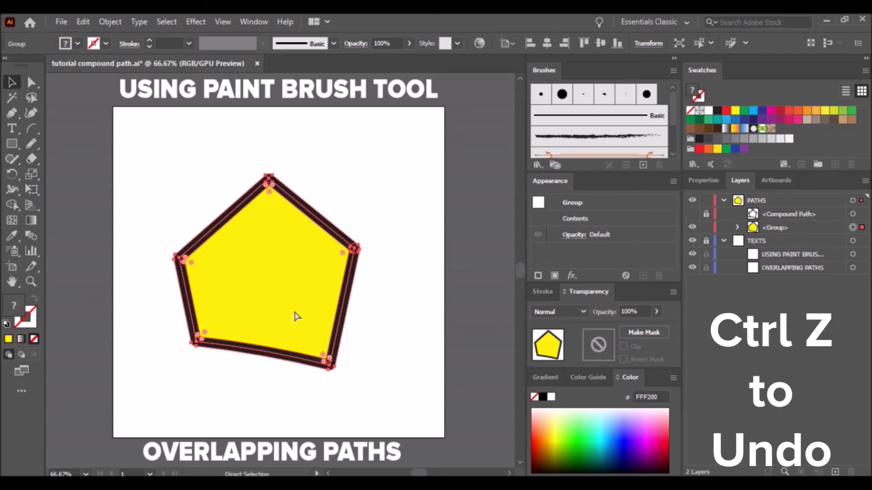
pyautogui.hotkey('ctrl', 'shift', 'z')
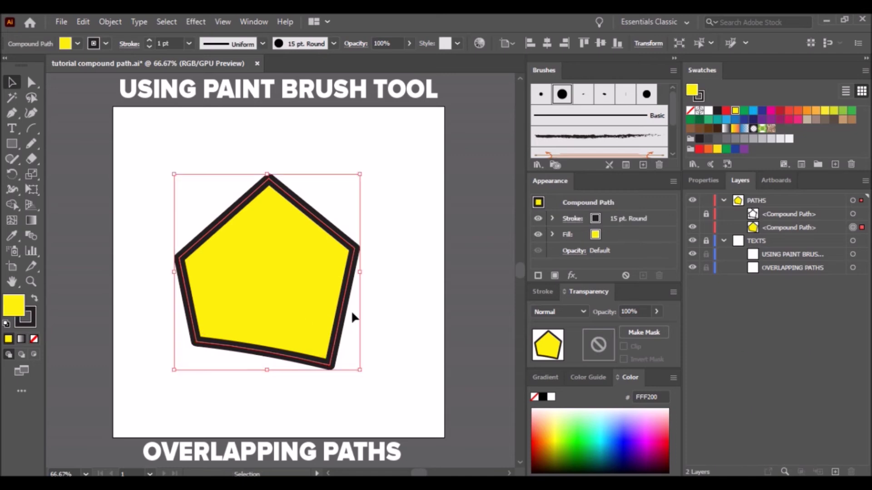
# Paste a copy of the pentagon in front and set its fill to None
pyautogui.press('a')
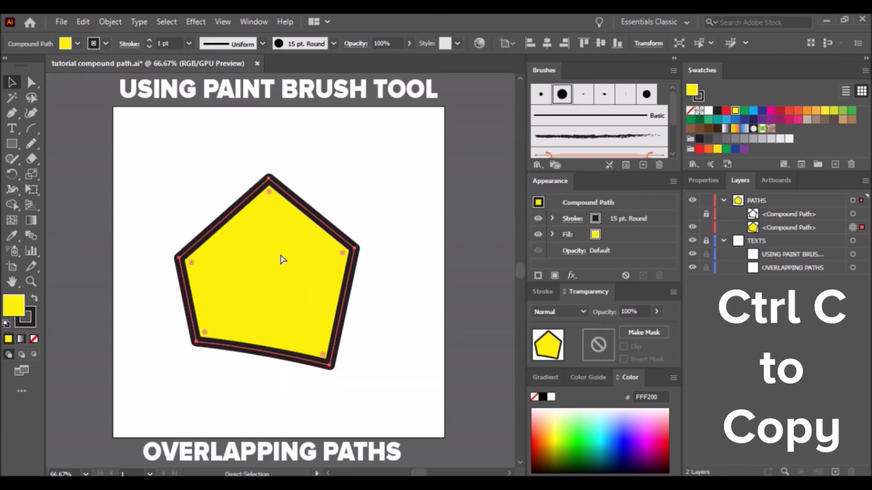
pyautogui.hotkey('ctrl', 'f')
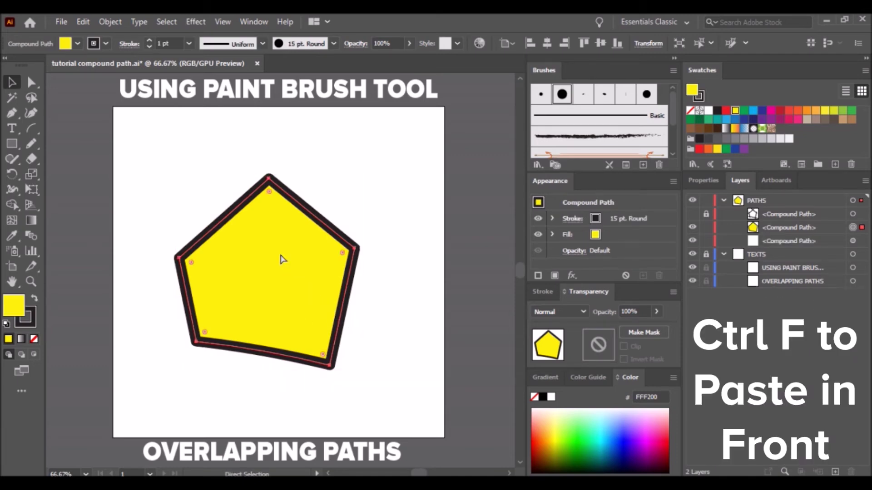
pyautogui.click(35, 343)
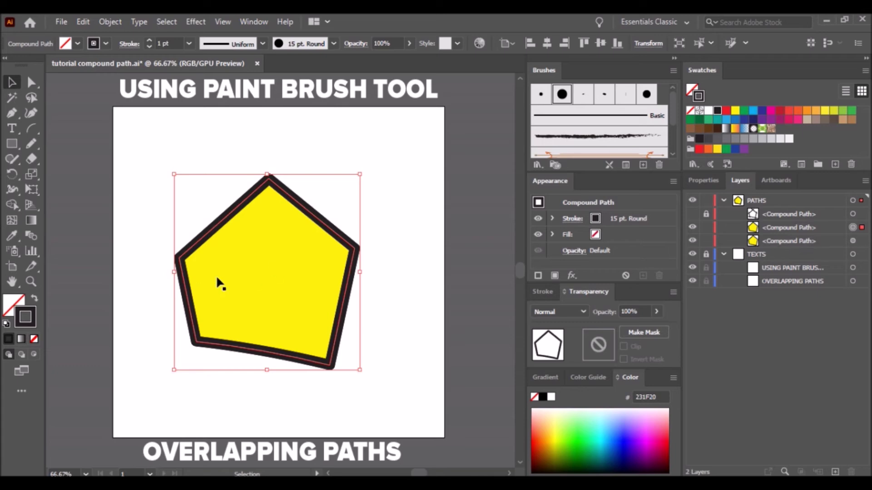
# Set the lower yellow copy's stroke to None, check it by toggling visibility, and select the outline copy
pyautogui.click(280, 267)
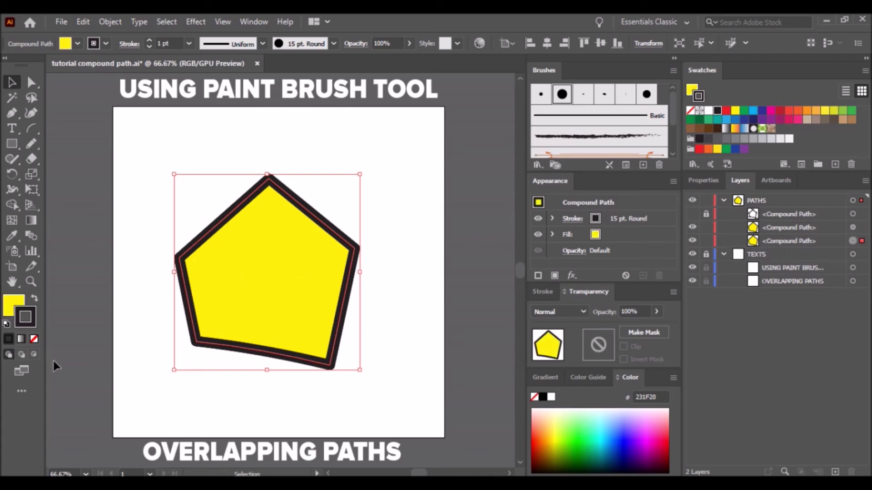
pyautogui.click(35, 340)
pyautogui.click(14, 305)
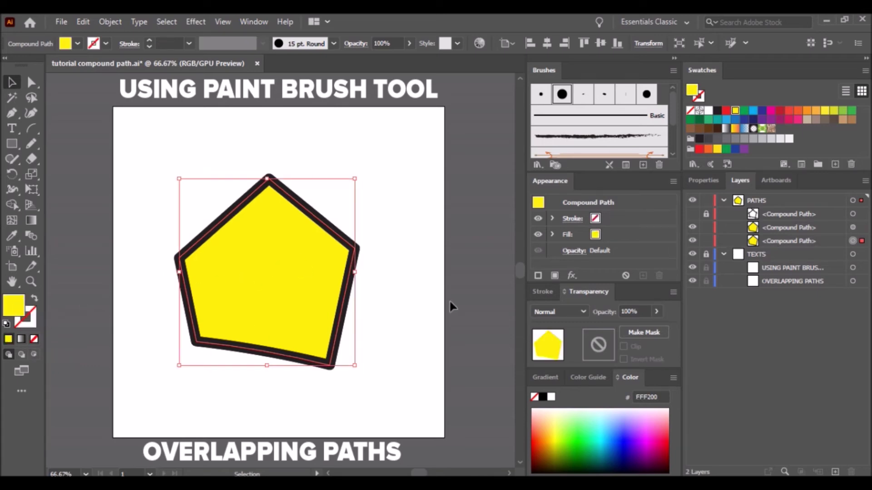
pyautogui.click(693, 236)
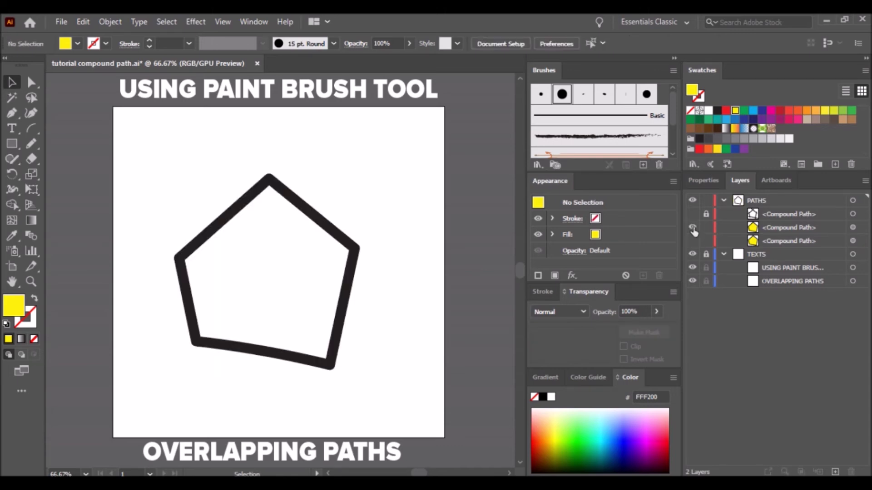
pyautogui.click(693, 241)
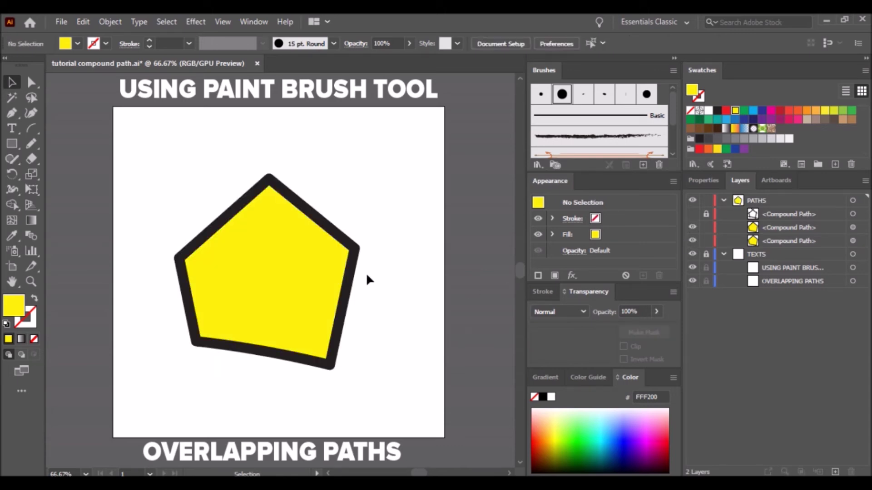
pyautogui.click(355, 263)
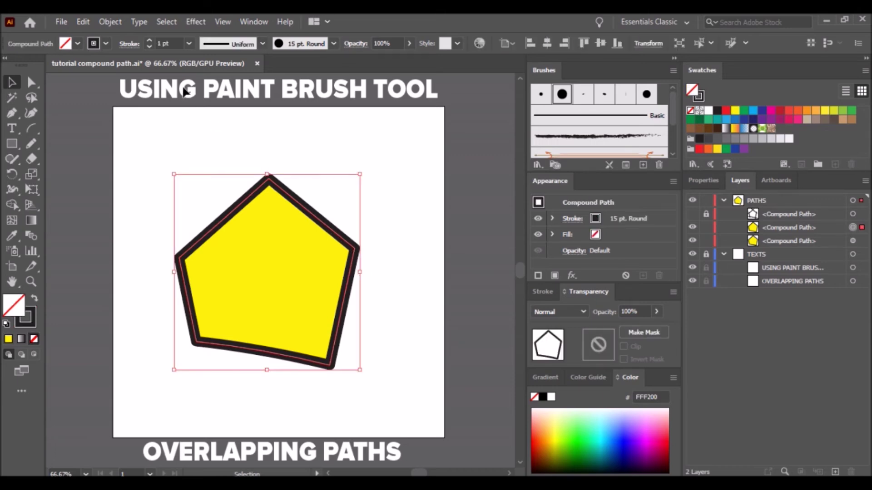
# Expand the outline copy, Pathfinder-Unite it, and make it a compound path with Ctrl+8
pyautogui.click(111, 22)
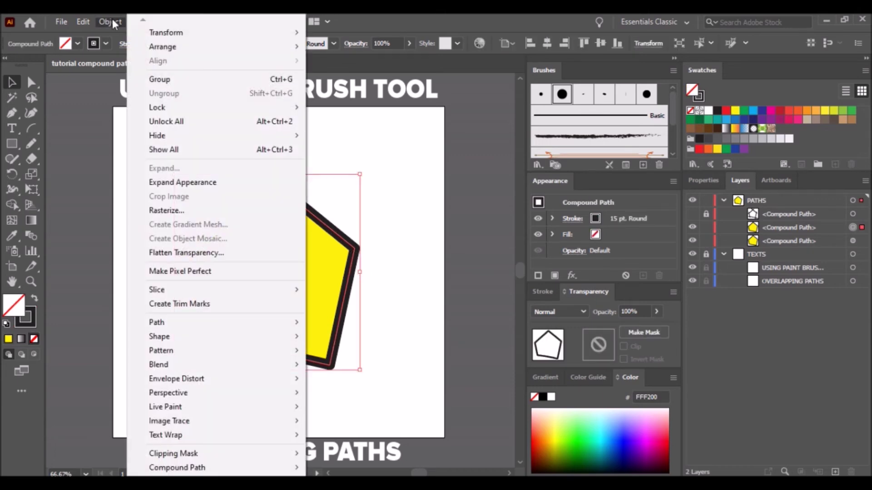
pyautogui.click(164, 182)
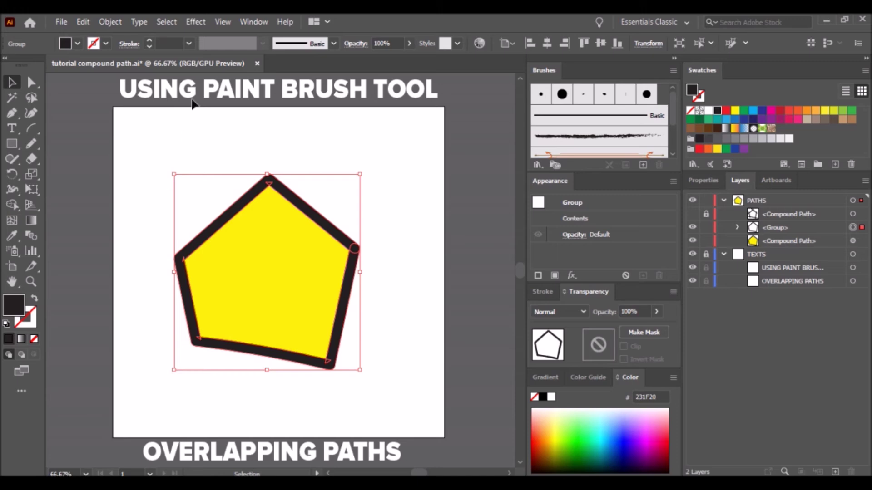
pyautogui.click(249, 20)
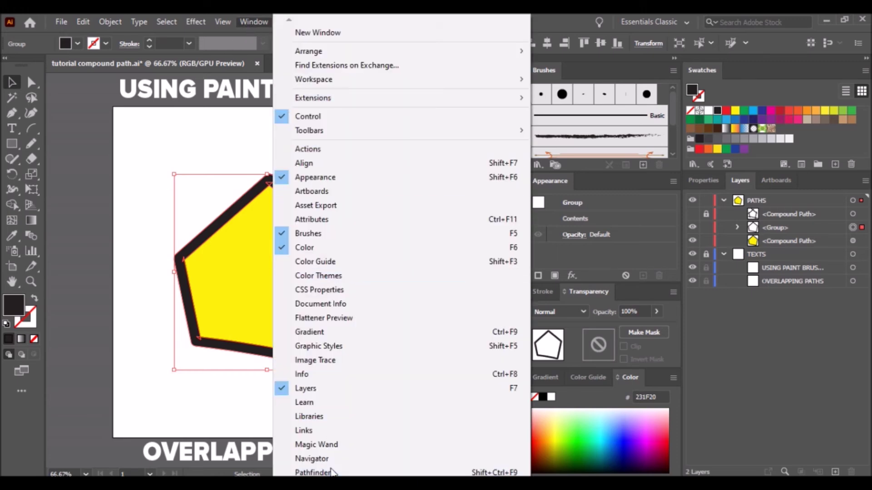
pyautogui.click(314, 471)
pyautogui.click(482, 128)
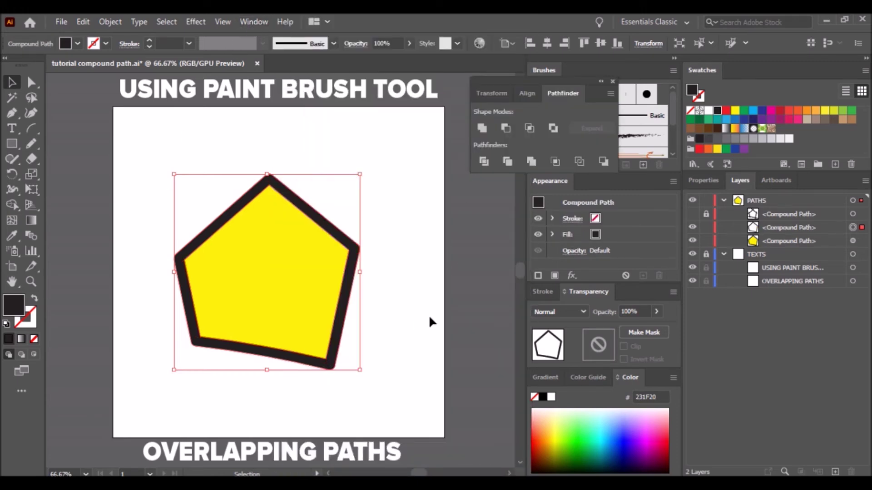
pyautogui.click(423, 300)
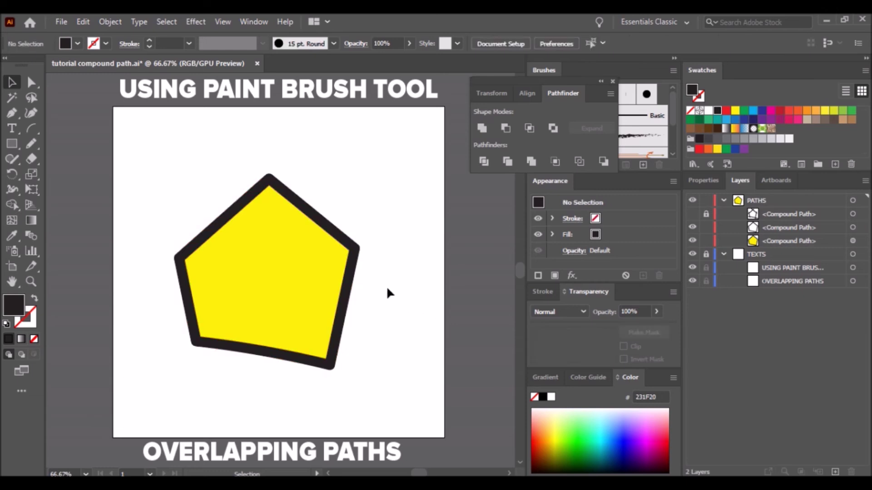
pyautogui.click(352, 253)
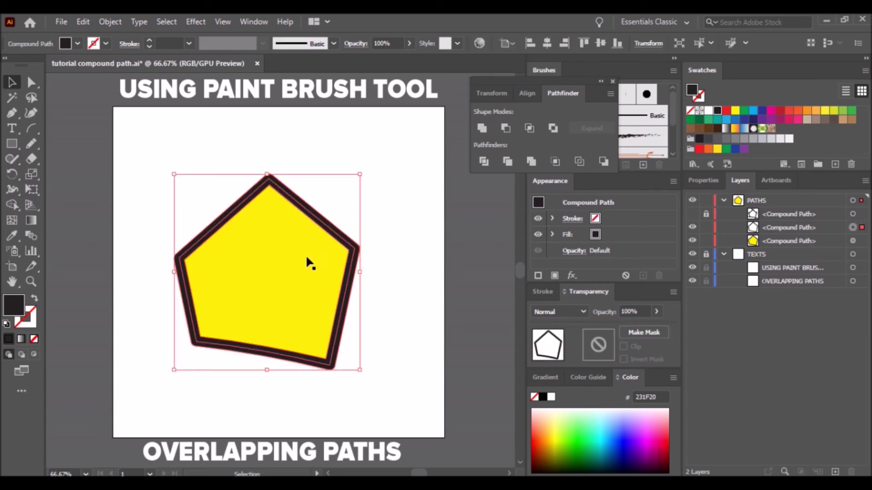
pyautogui.hotkey('ctrl', '8')
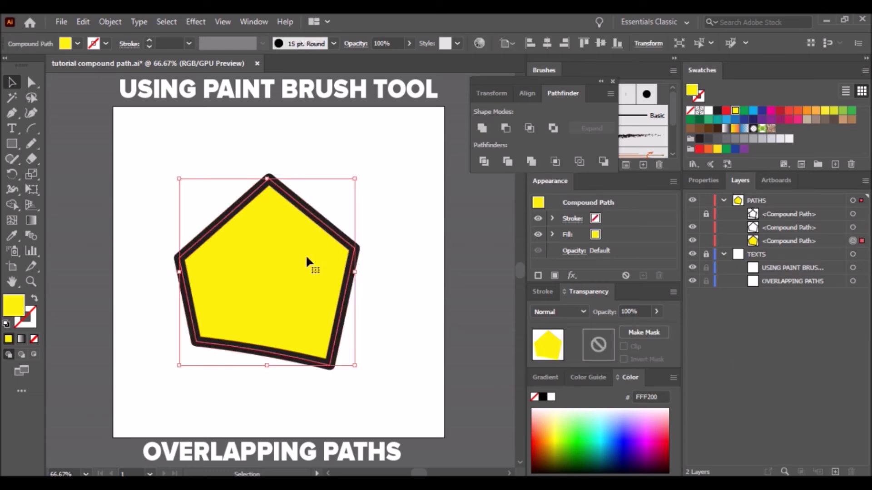